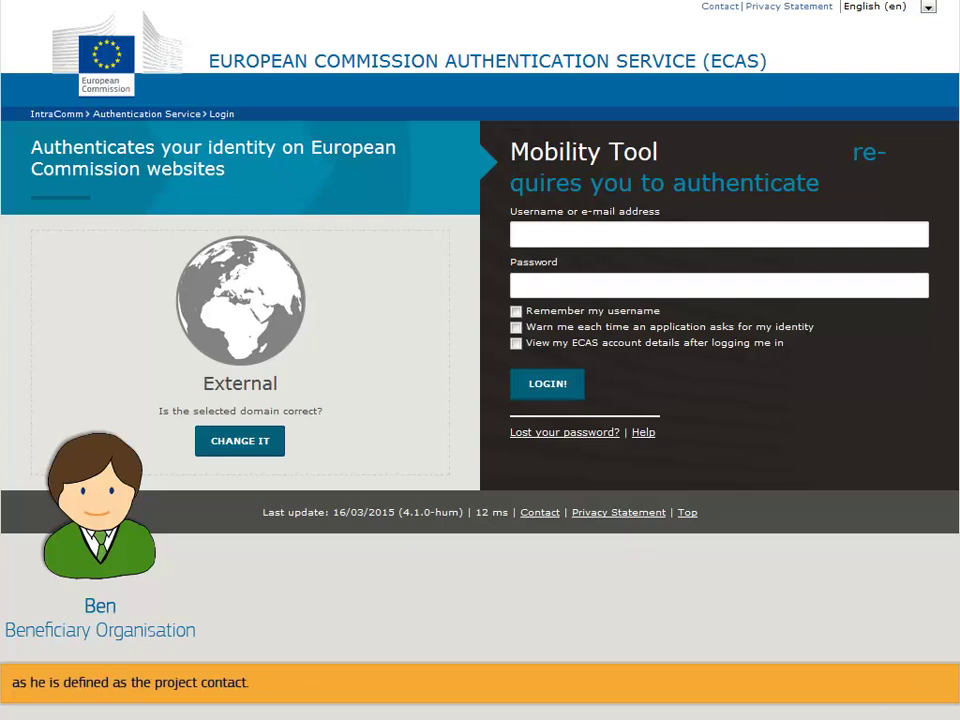
Step: Sign in to ECAS with the account's username and password
{"action": "type", "text": "f63b025"}
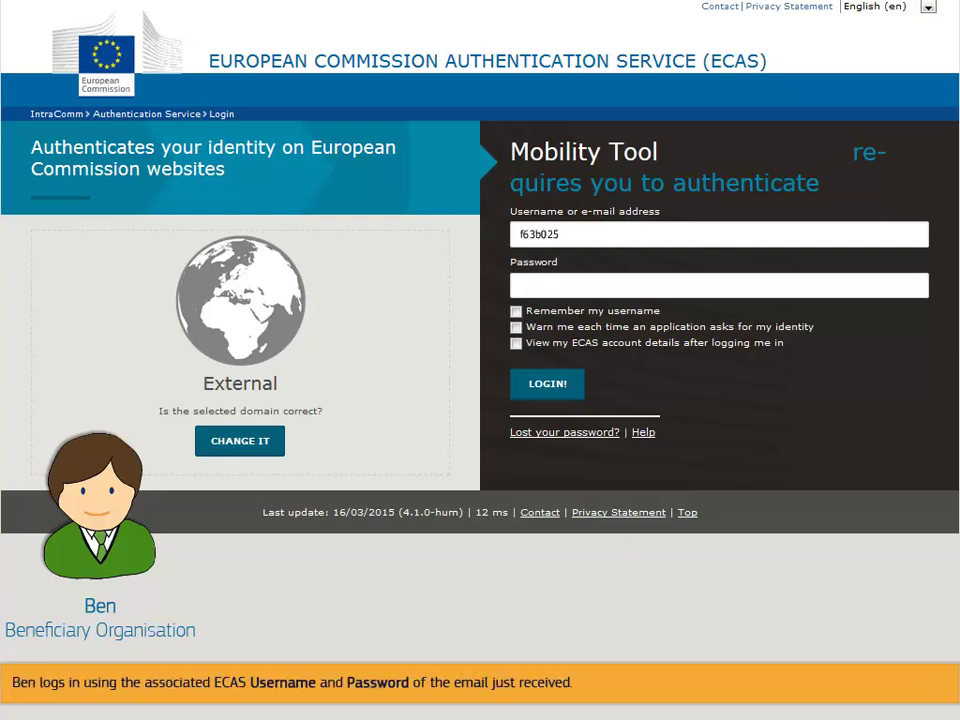
{"action": "key", "text": "Tab"}
{"action": "type", "text": "••••••••"}
{"action": "left_click", "coordinate": [598, 296]}
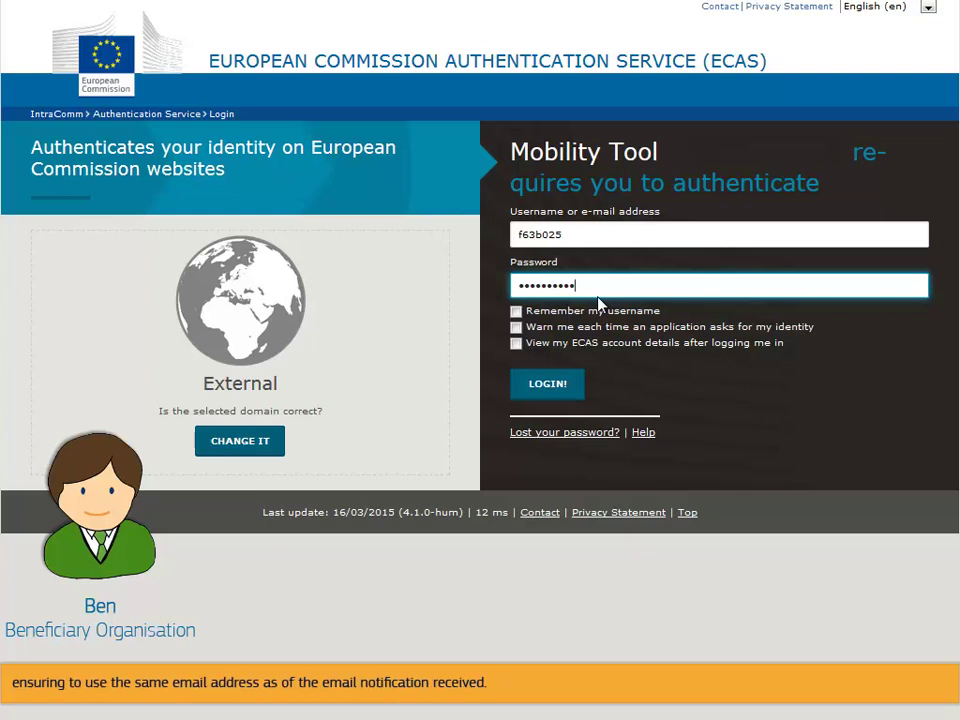
{"action": "left_click", "coordinate": [543, 386]}
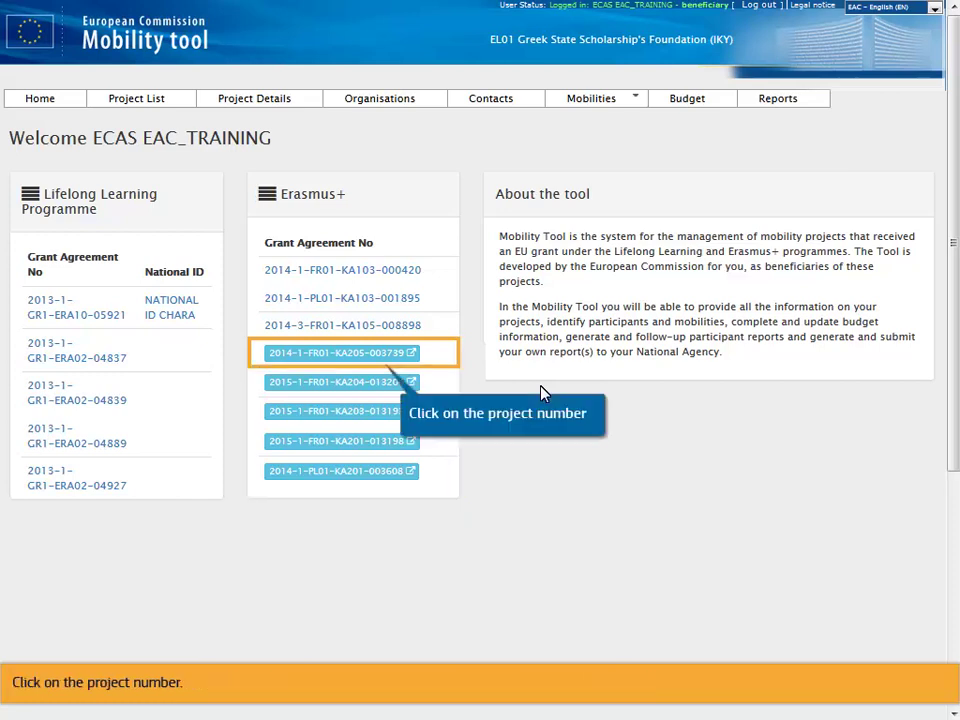
Step: Open the Erasmus+ grant agreement 2014-1-FR01-KA205-003739
{"action": "left_click", "coordinate": [326, 356]}
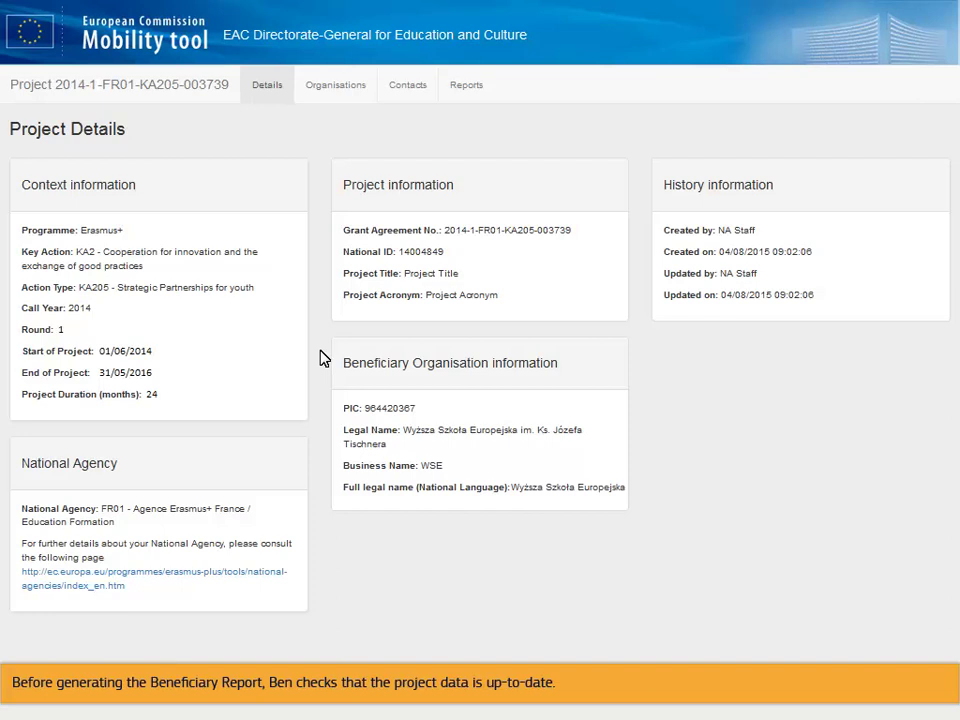
{"action": "left_click", "coordinate": [333, 86]}
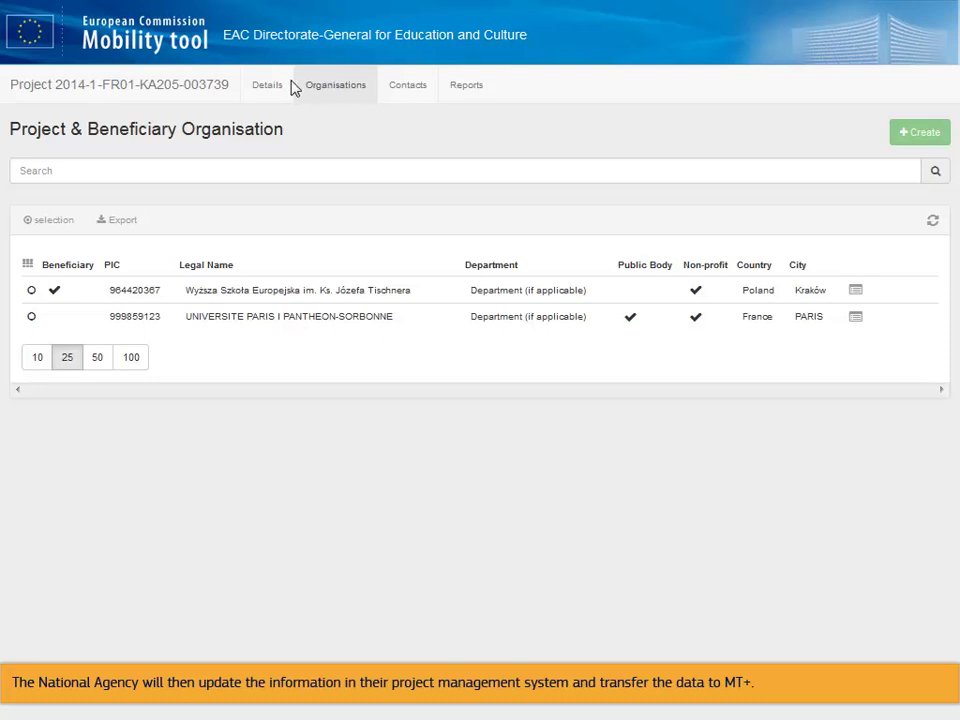
{"action": "left_click", "coordinate": [268, 90]}
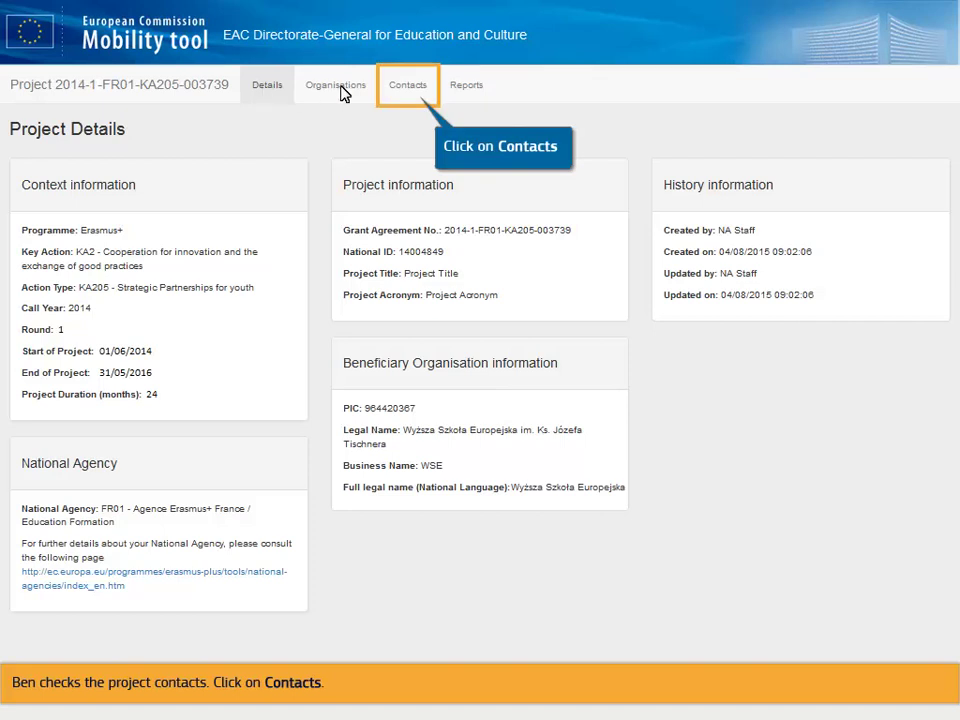
Step: Add a beneficiary contact with the organisation's address and project access, and save it
{"action": "left_click", "coordinate": [406, 90]}
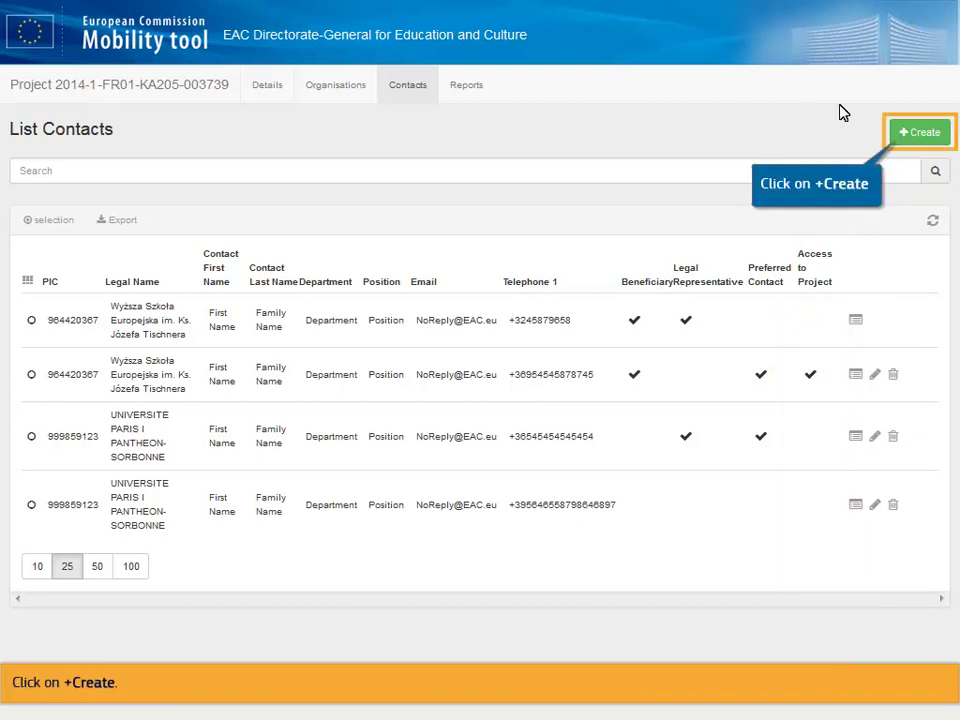
{"action": "left_click", "coordinate": [897, 137]}
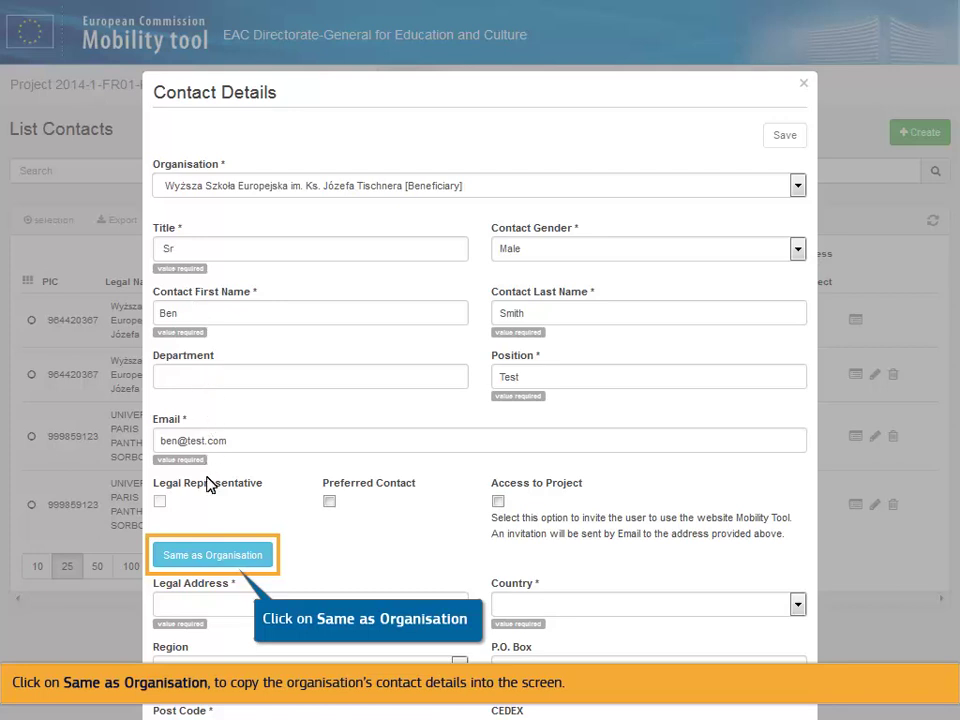
{"action": "left_click", "coordinate": [211, 557]}
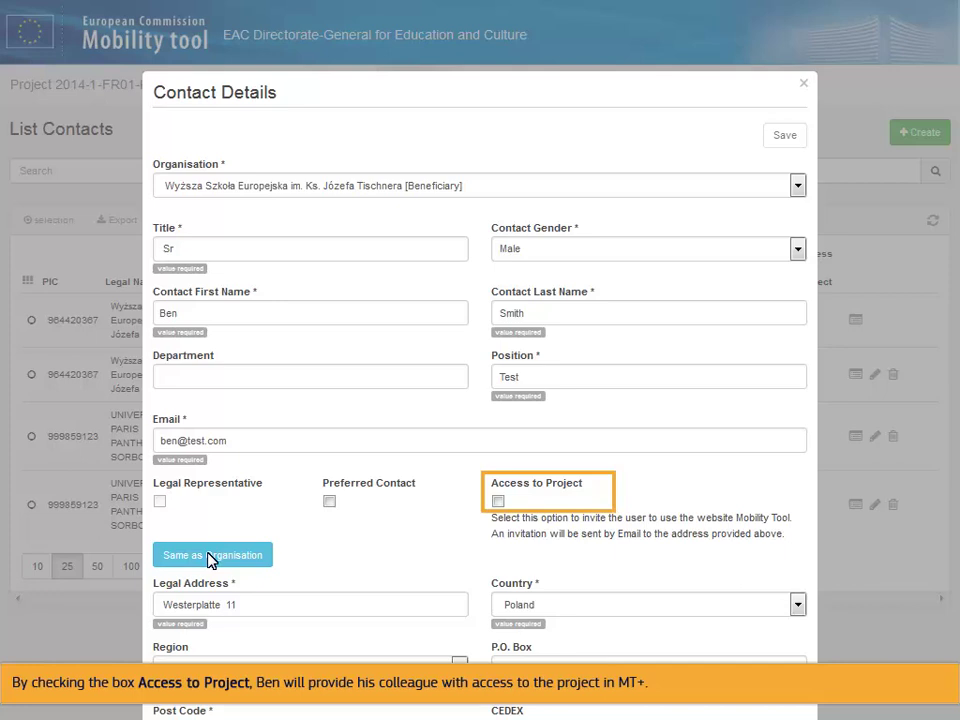
{"action": "left_click", "coordinate": [498, 501]}
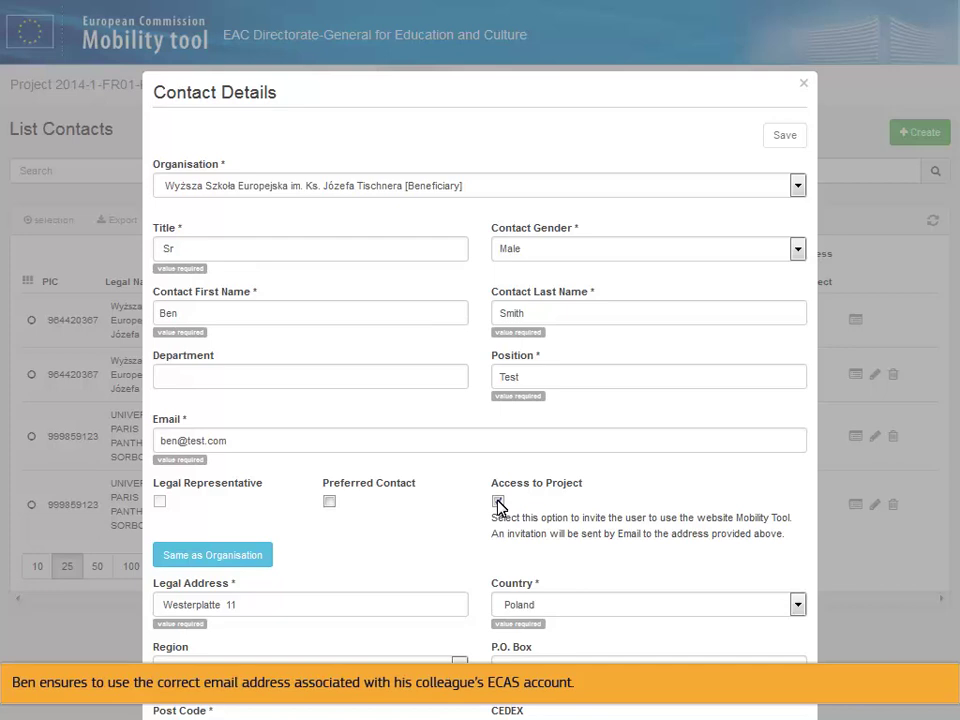
{"action": "left_click", "coordinate": [498, 502]}
{"action": "scroll", "coordinate": [812, 640], "scroll_direction": "down", "scroll_amount": 4}
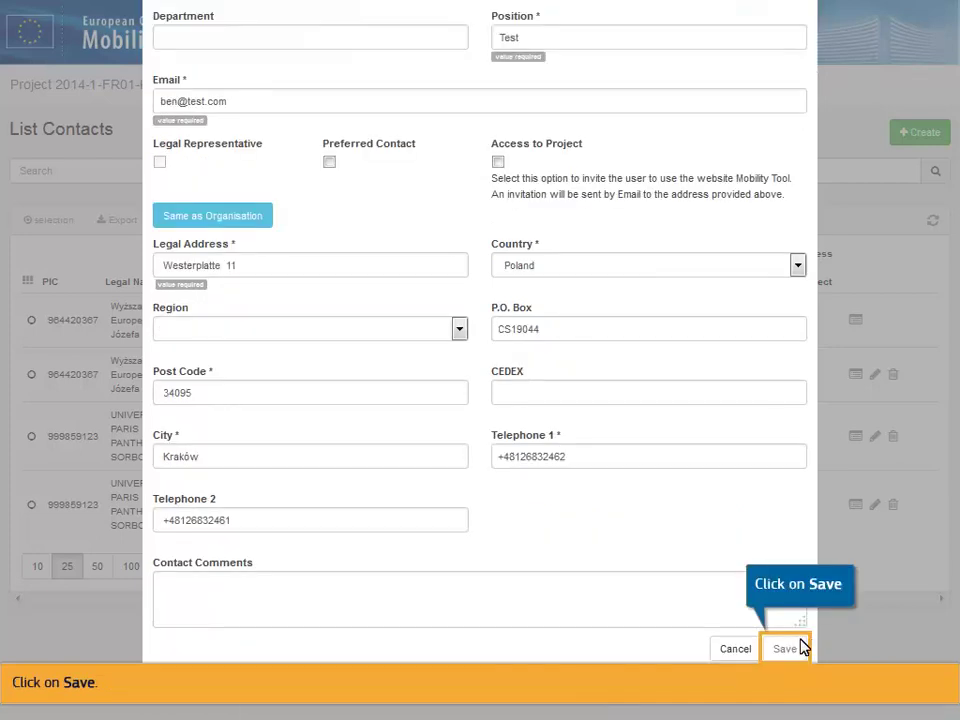
{"action": "left_click", "coordinate": [785, 650]}
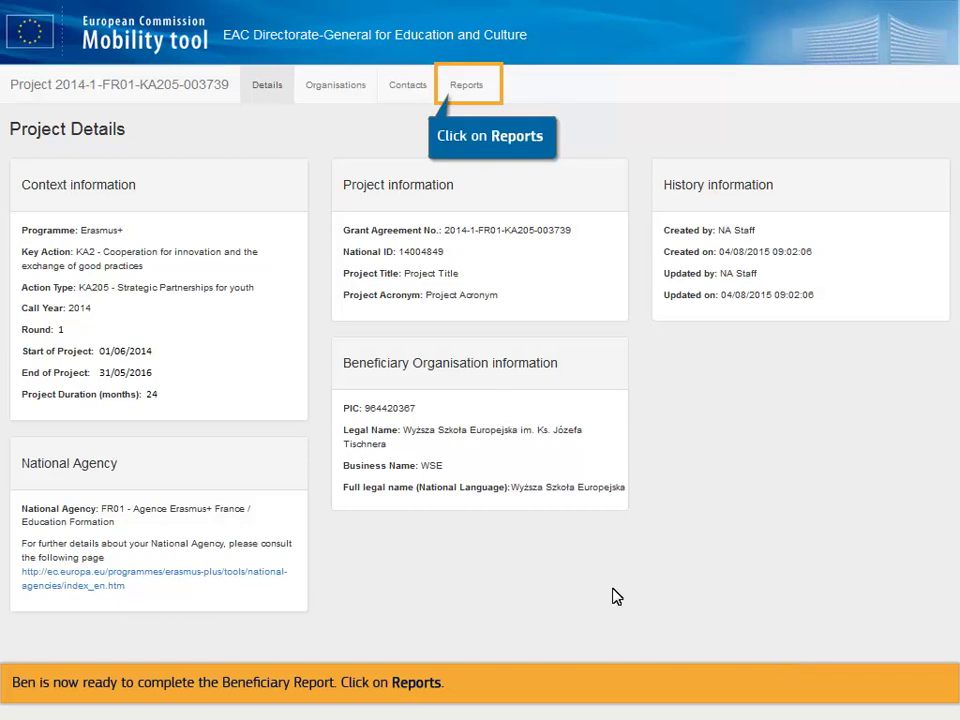
Step: Generate a new Final Beneficiary Report draft (Request ID 1084) from the project's Reports
{"action": "left_click", "coordinate": [466, 86]}
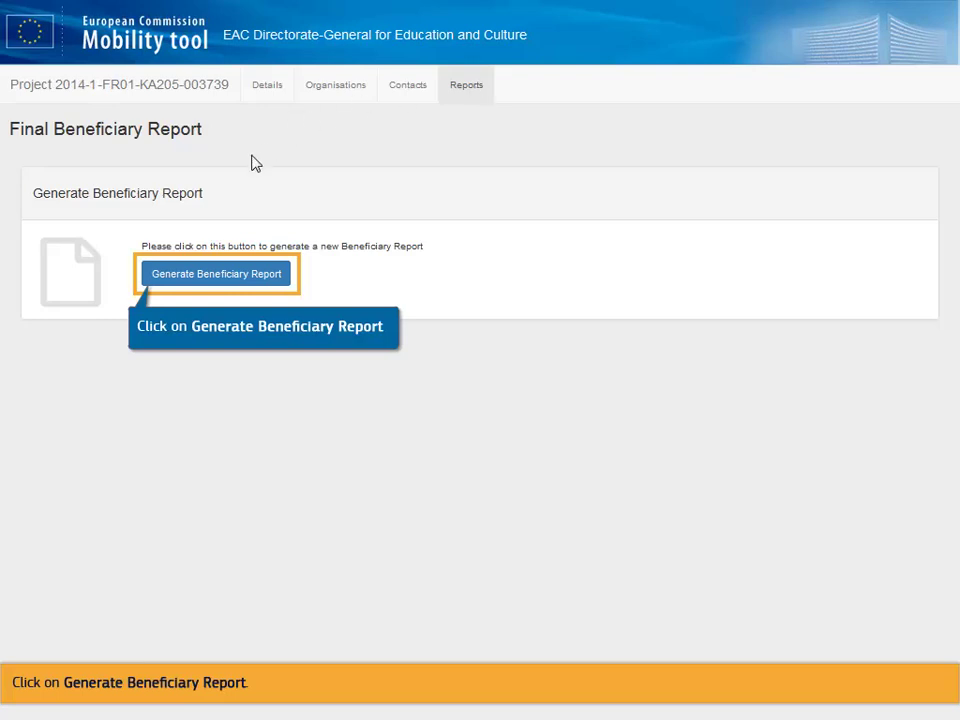
{"action": "left_click", "coordinate": [215, 275]}
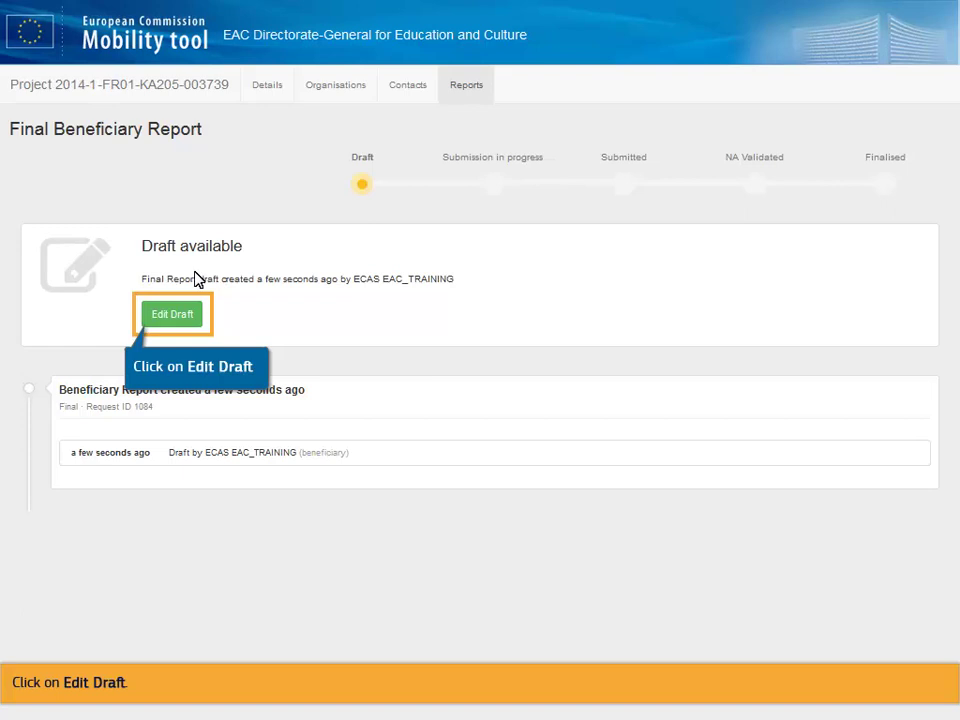
Step: Edit the Final Beneficiary Report draft, starting at its 1. Context section
{"action": "left_click", "coordinate": [172, 316]}
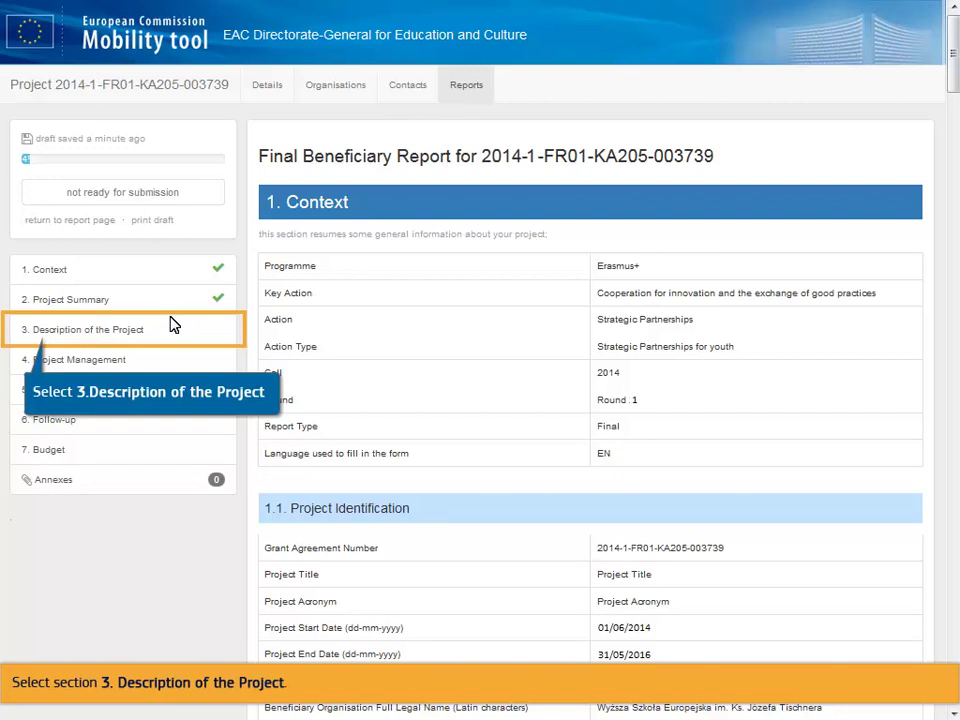
Step: Review the Description, Project Management and Budget sections, then save the budget Excel template
{"action": "left_click", "coordinate": [70, 332]}
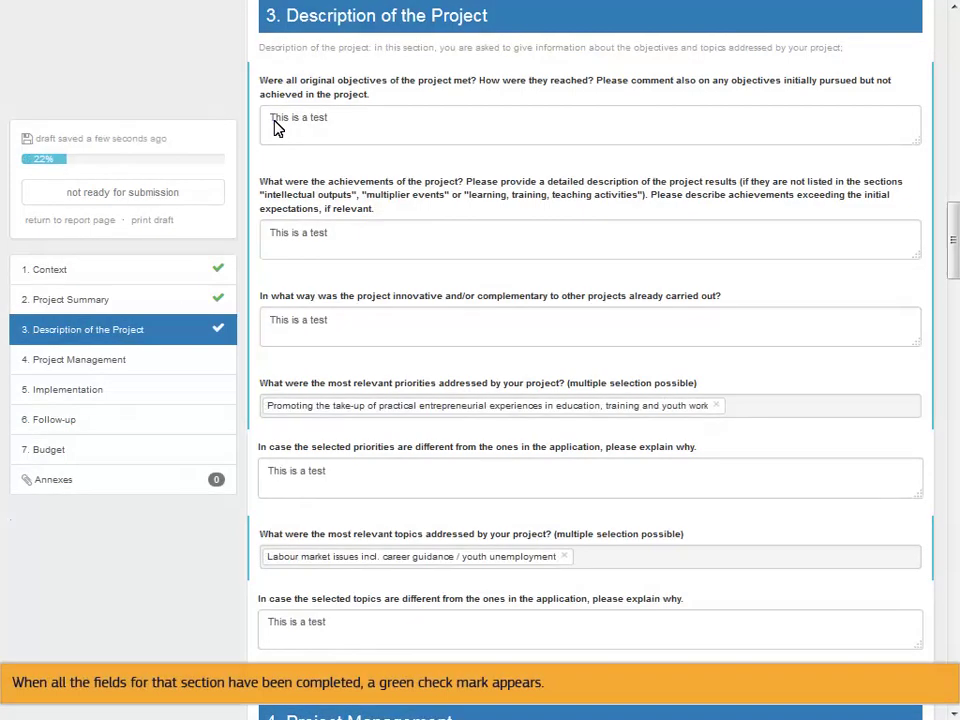
{"action": "left_click", "coordinate": [90, 370]}
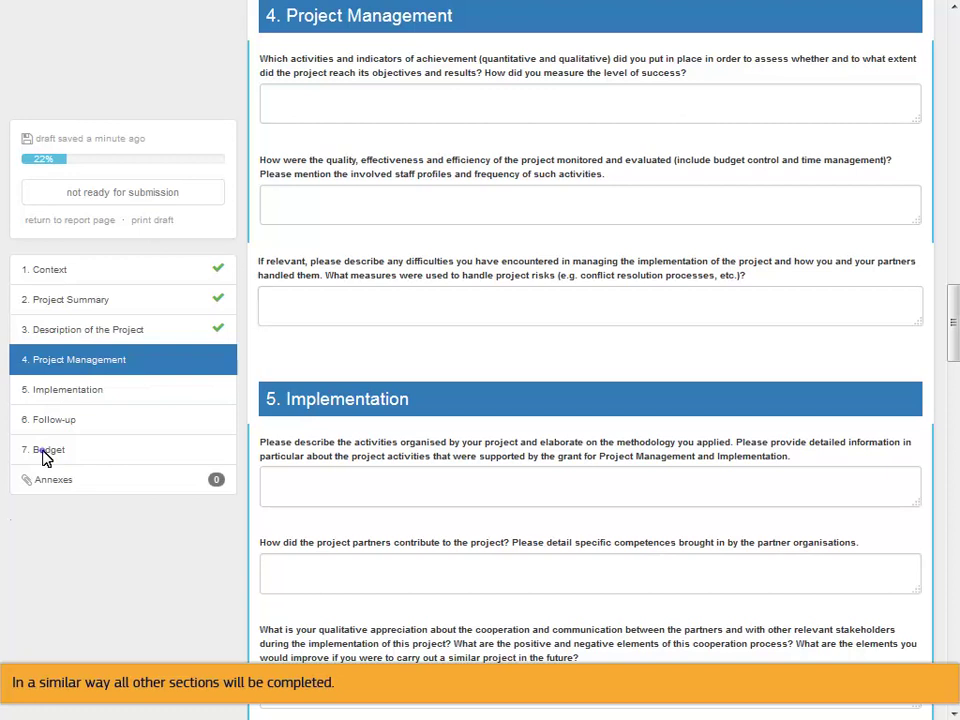
{"action": "left_click", "coordinate": [43, 452]}
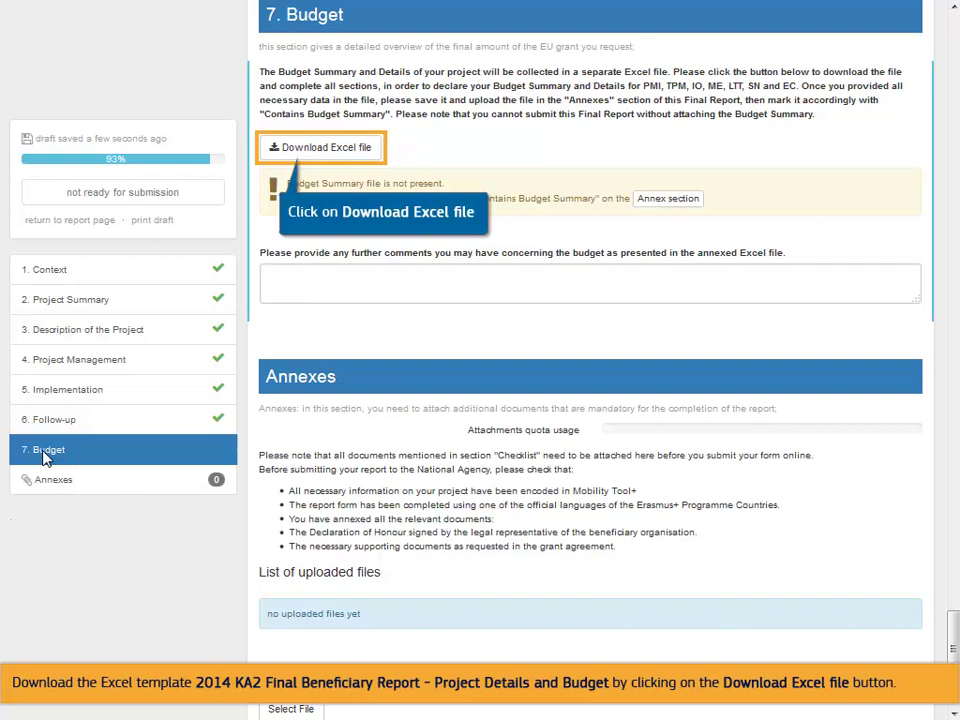
{"action": "left_click", "coordinate": [276, 148]}
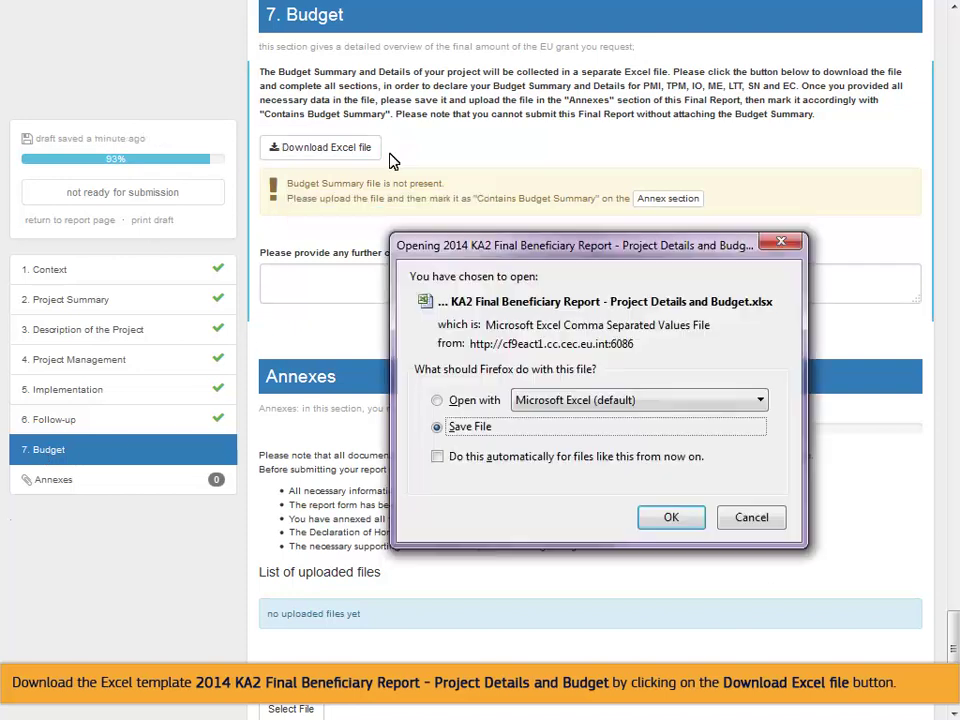
{"action": "left_click", "coordinate": [671, 519]}
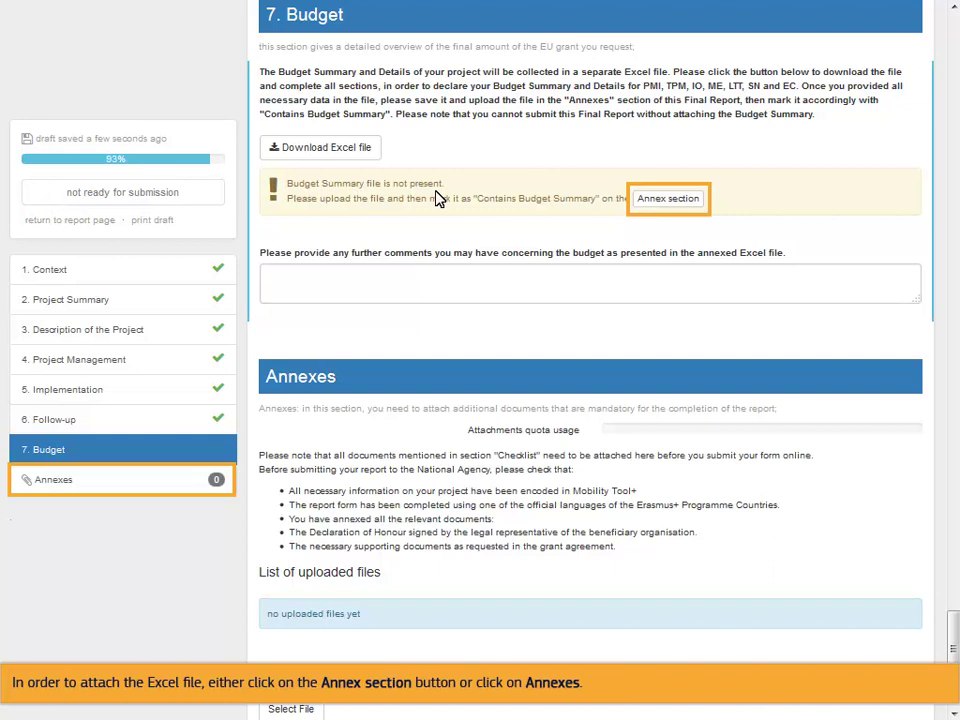
Step: Upload the budget xlsx workbook as an annex and mark it as containing the Budget Summary
{"action": "left_click", "coordinate": [665, 199]}
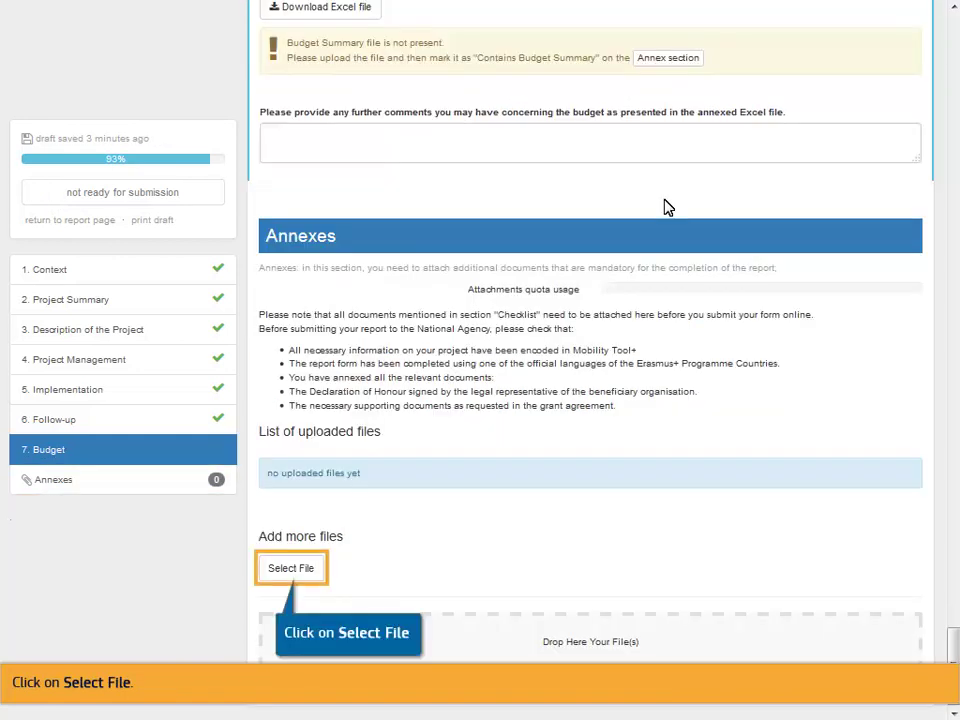
{"action": "left_click", "coordinate": [296, 568]}
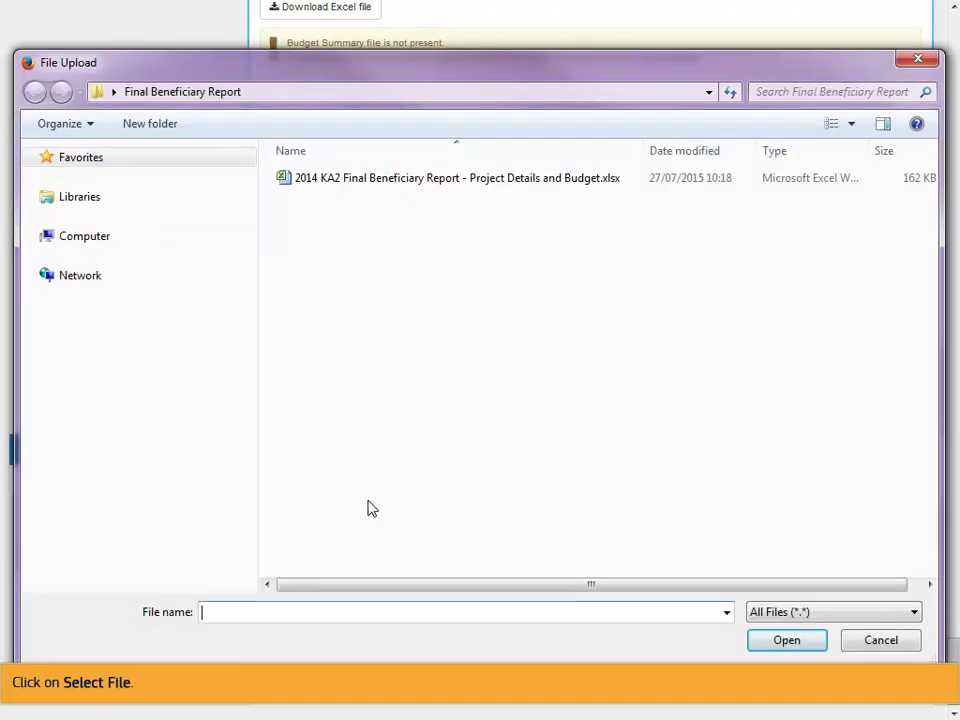
{"action": "double_click", "coordinate": [409, 183]}
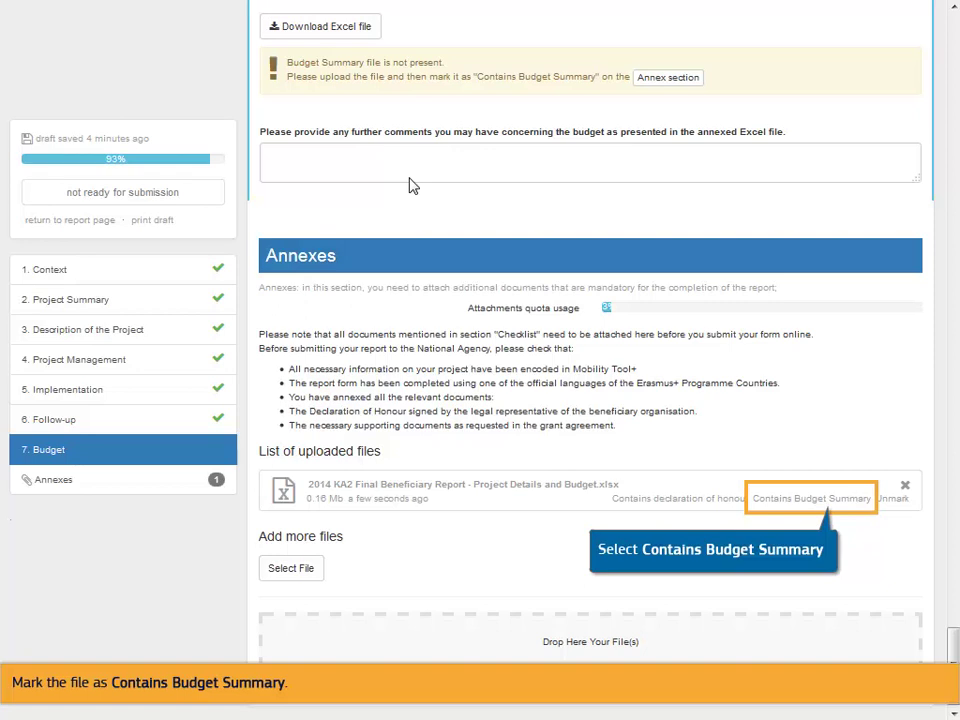
{"action": "left_click", "coordinate": [806, 503]}
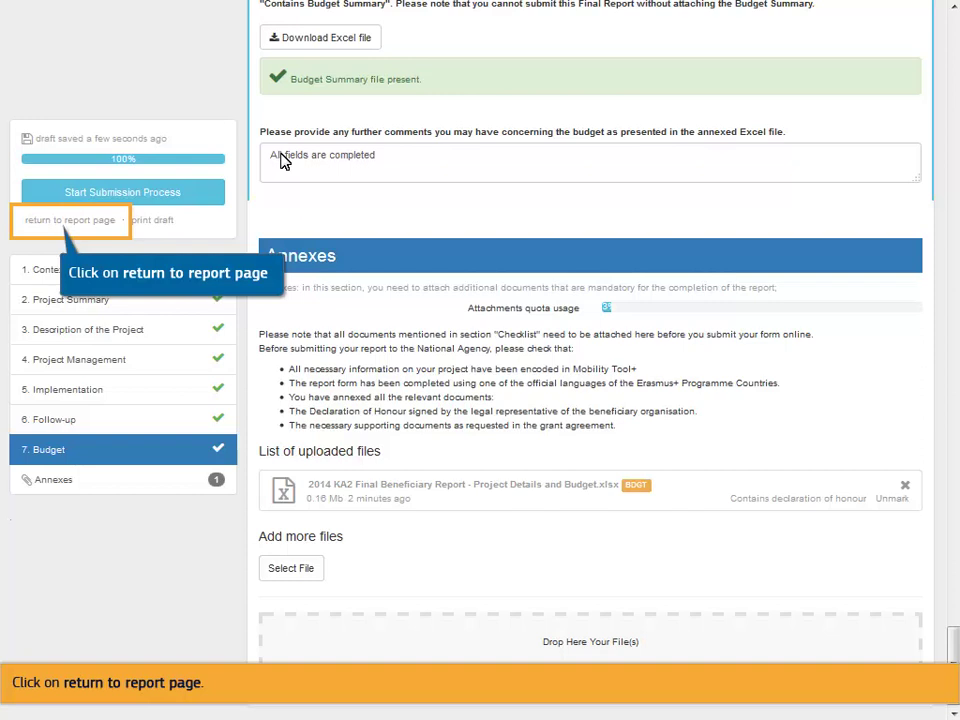
Step: Return to the report overview and reopen the 100% complete draft for editing
{"action": "left_click", "coordinate": [71, 221]}
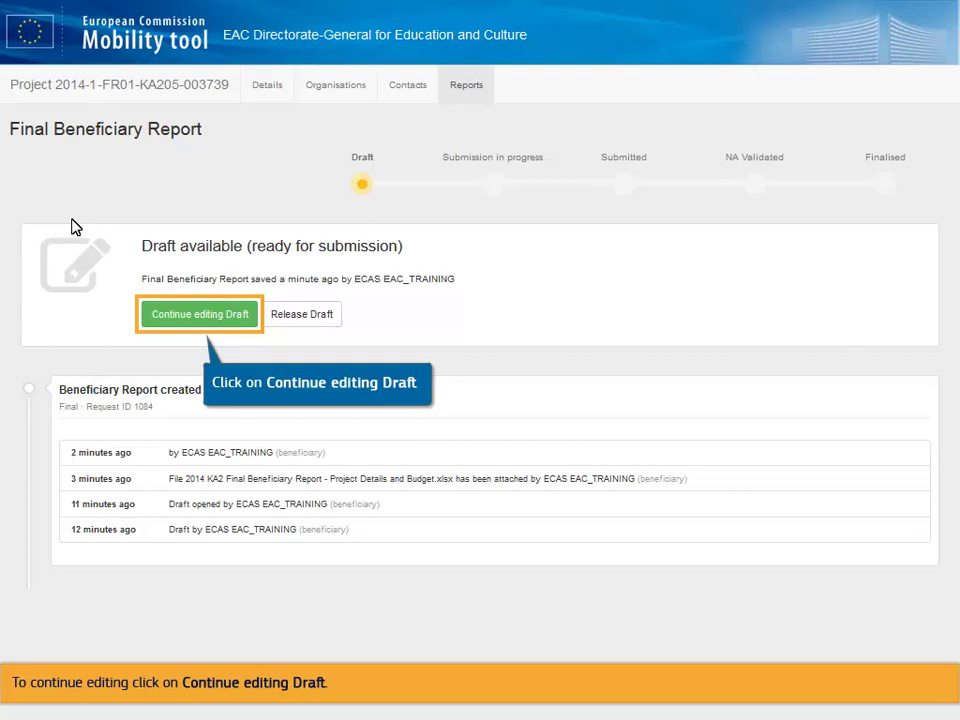
{"action": "left_click", "coordinate": [191, 318]}
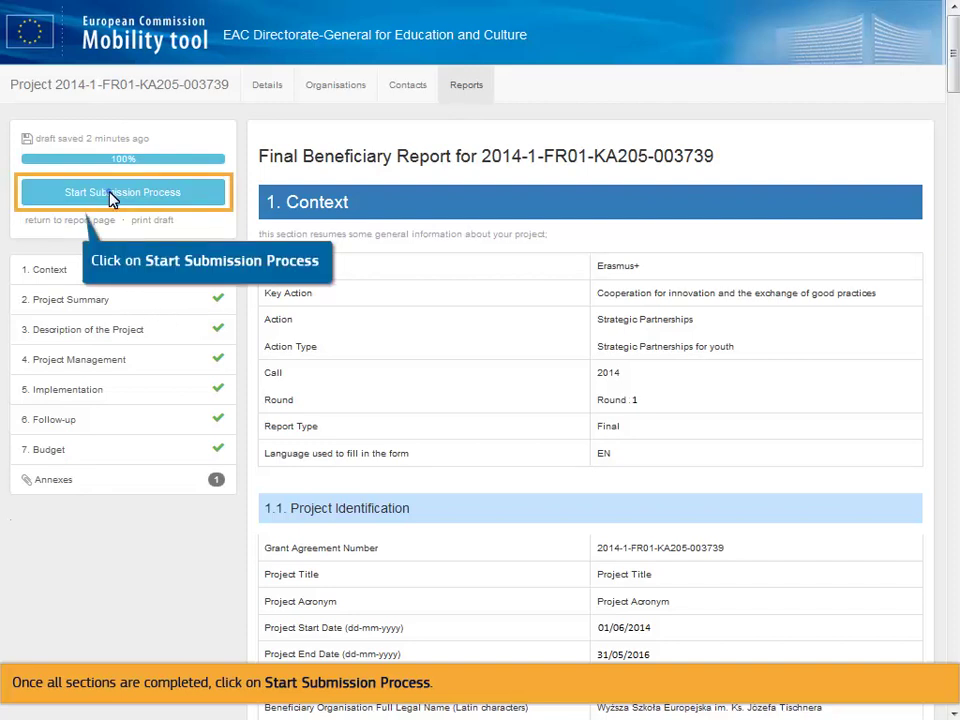
Step: Start submitting the report and download the Declaration of Honour PDF
{"action": "left_click", "coordinate": [82, 193]}
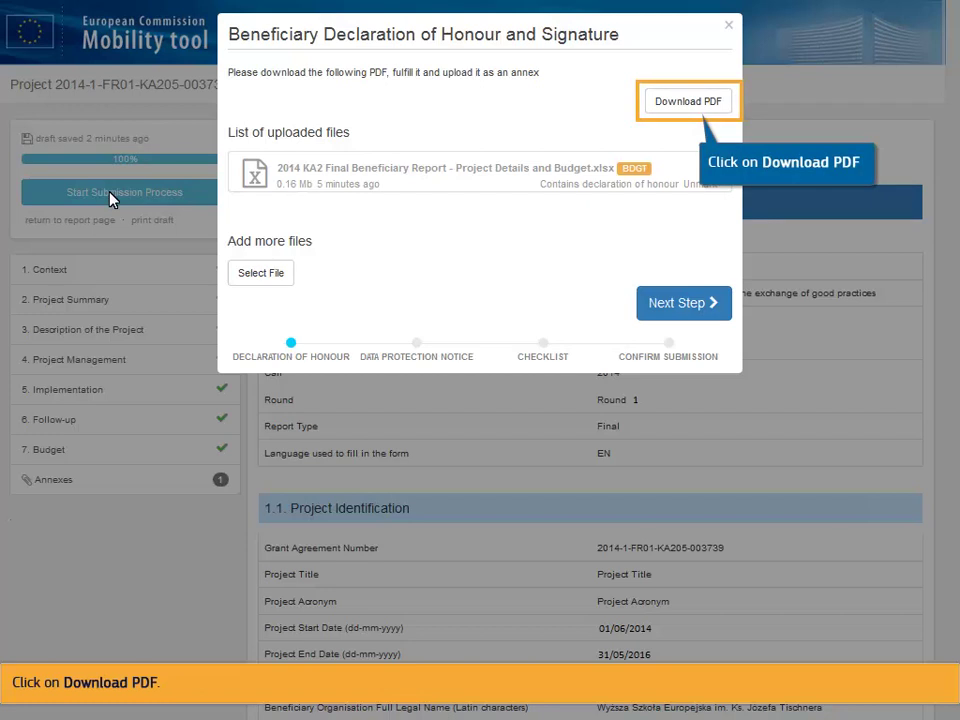
{"action": "left_click", "coordinate": [682, 103]}
Step: Save DeclarationOfHonour.pdf into the Final Beneficiary Report folder and open it in Adobe Reader
{"action": "left_click", "coordinate": [673, 518]}
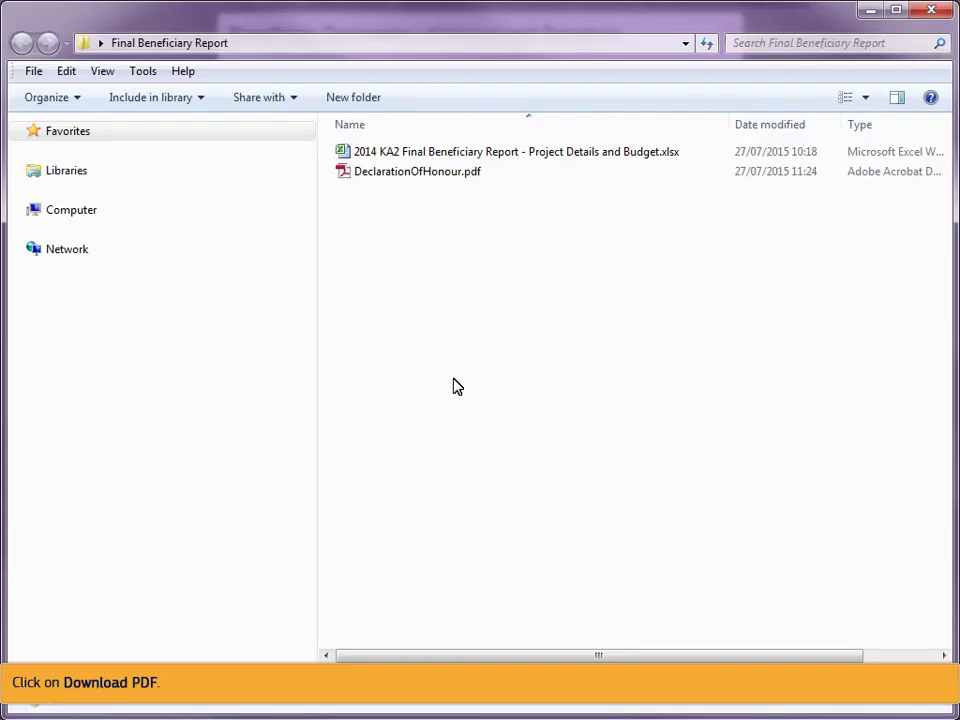
{"action": "double_click", "coordinate": [422, 178]}
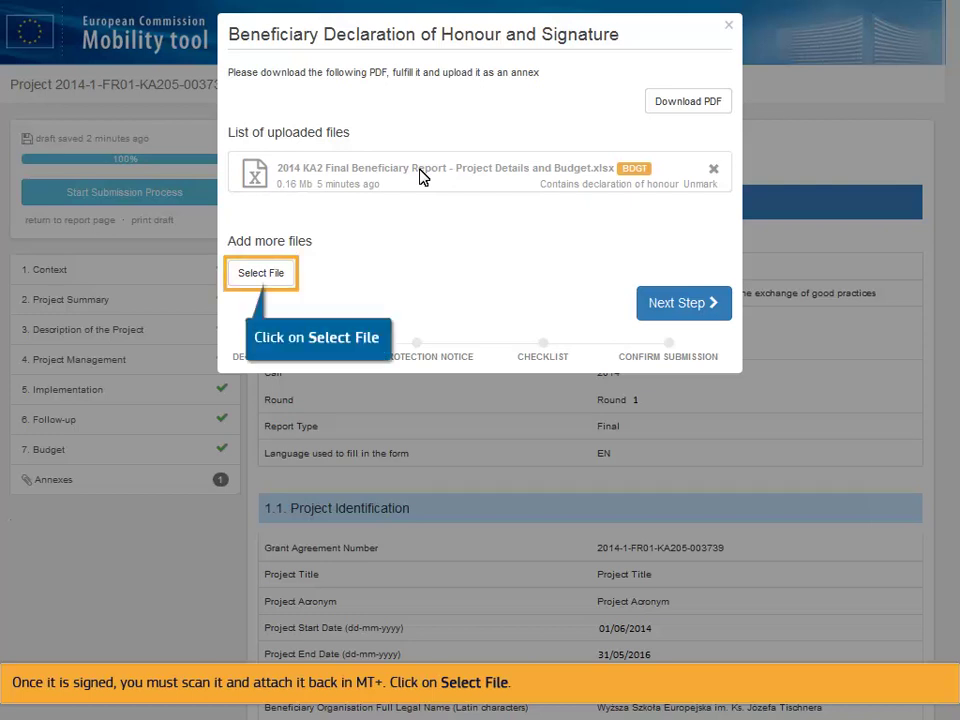
Step: Upload DeclarationOfHonour.pdf, tag it as the declaration of honour, and advance to the next step
{"action": "left_click", "coordinate": [261, 280]}
{"action": "left_click", "coordinate": [345, 199]}
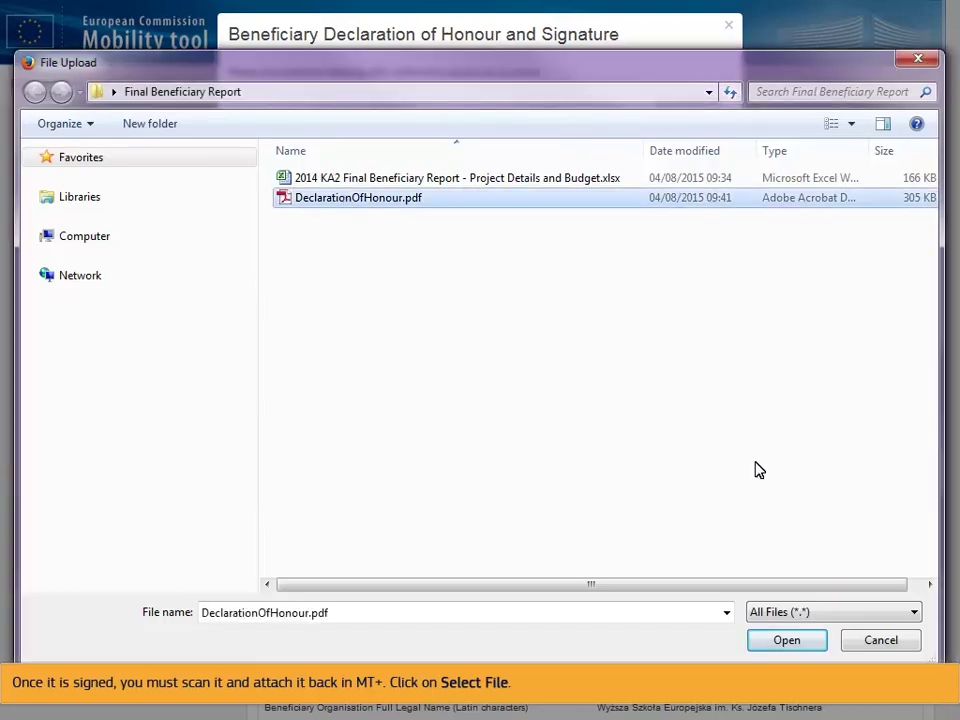
{"action": "left_click", "coordinate": [784, 640]}
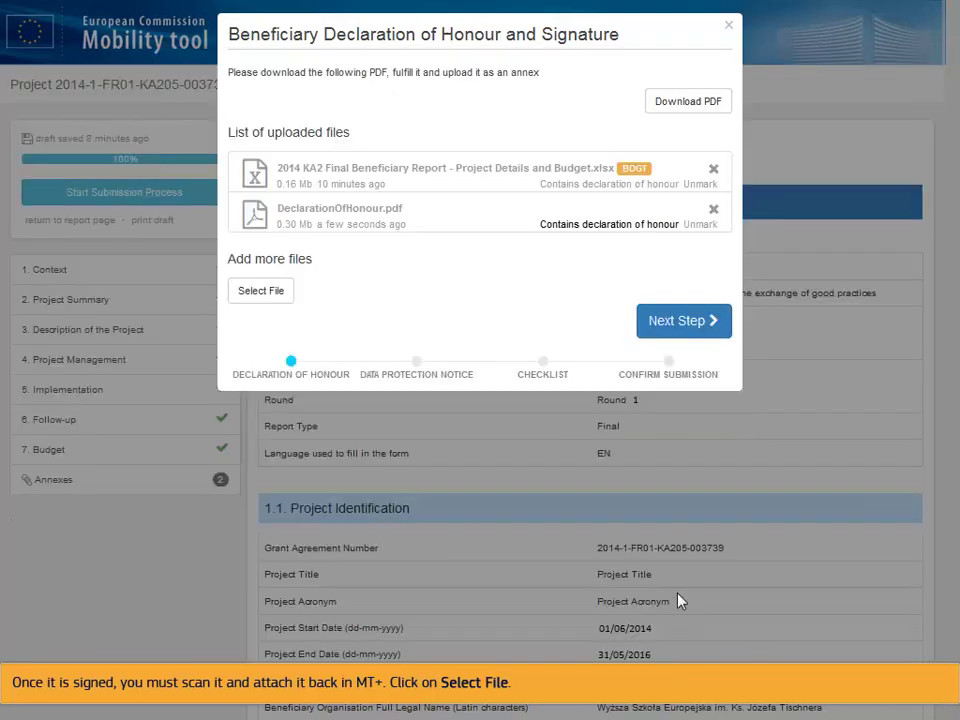
{"action": "left_click", "coordinate": [600, 225]}
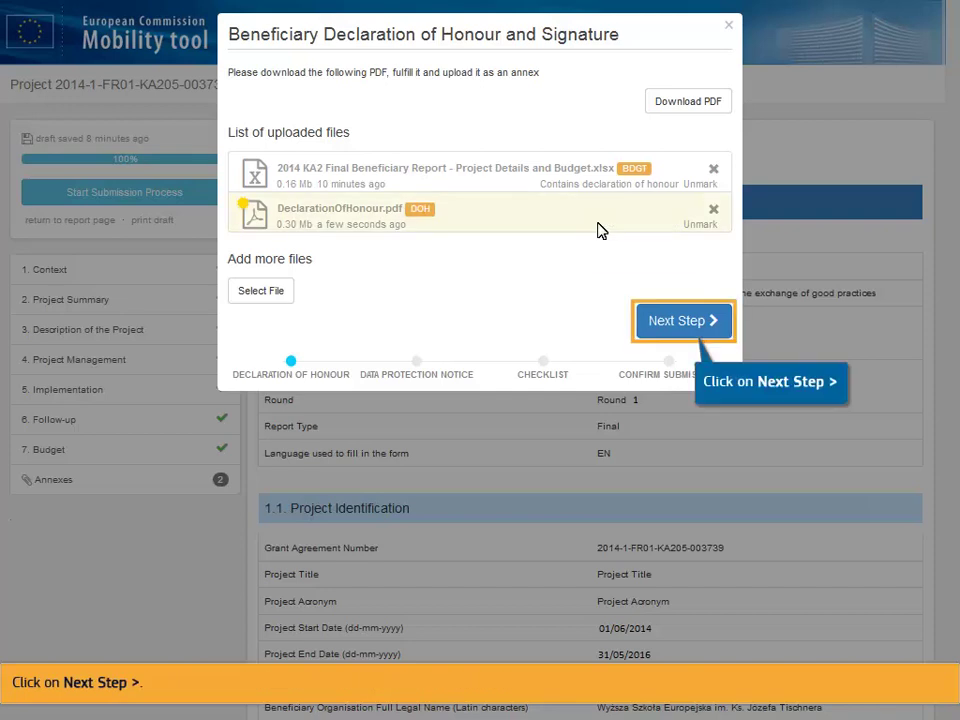
{"action": "left_click", "coordinate": [678, 324]}
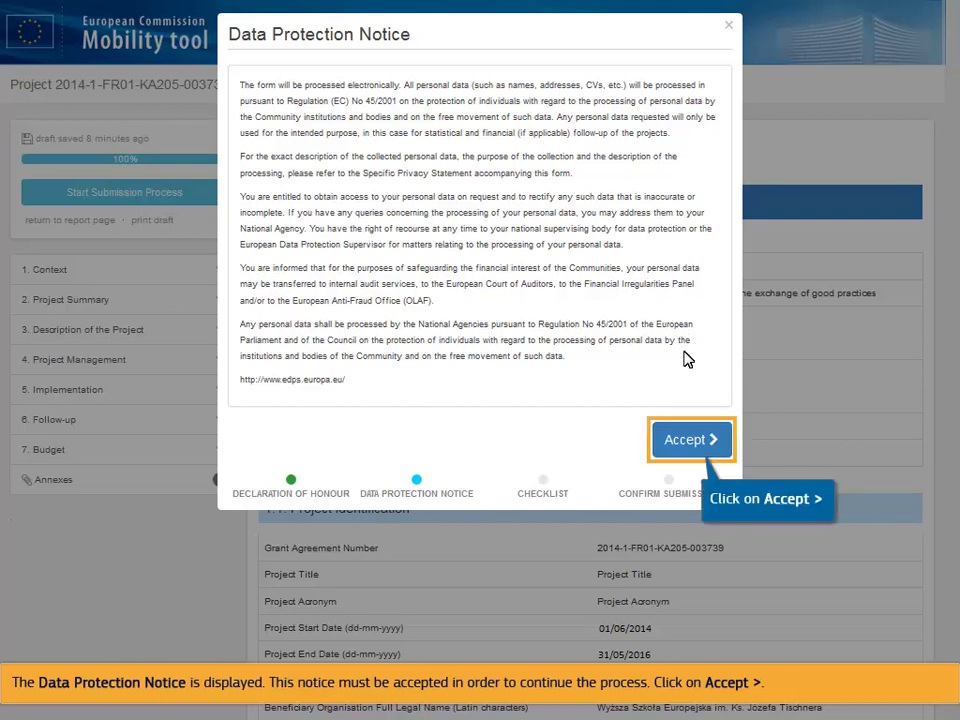
Step: Accept the data protection notice, mark the checklist items Done, and submit the Final Beneficiary Report
{"action": "left_click", "coordinate": [686, 439]}
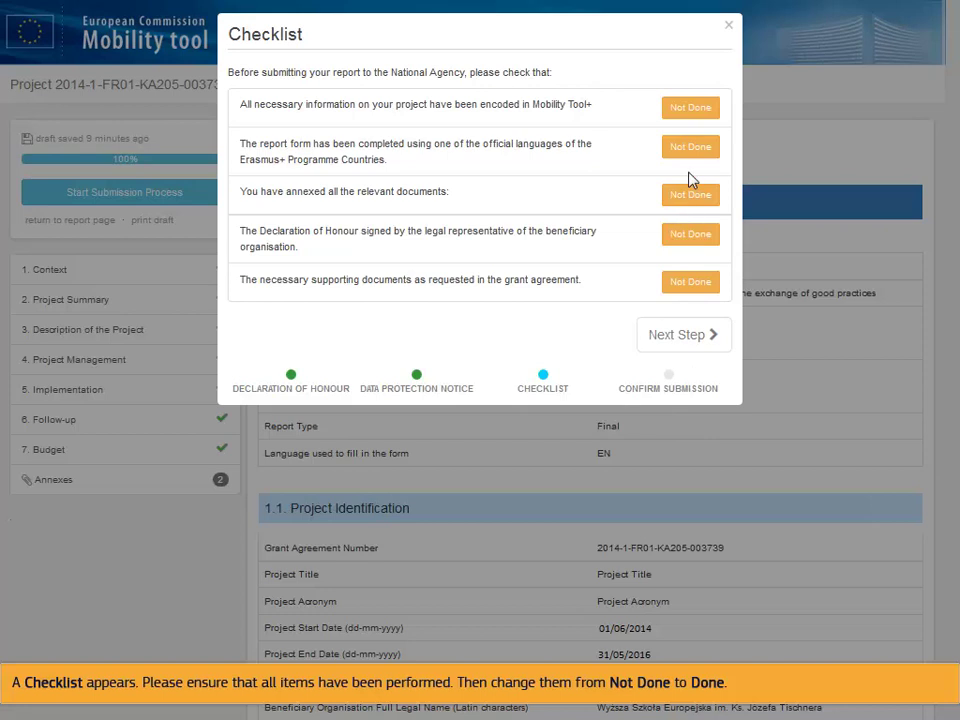
{"action": "left_click", "coordinate": [691, 111]}
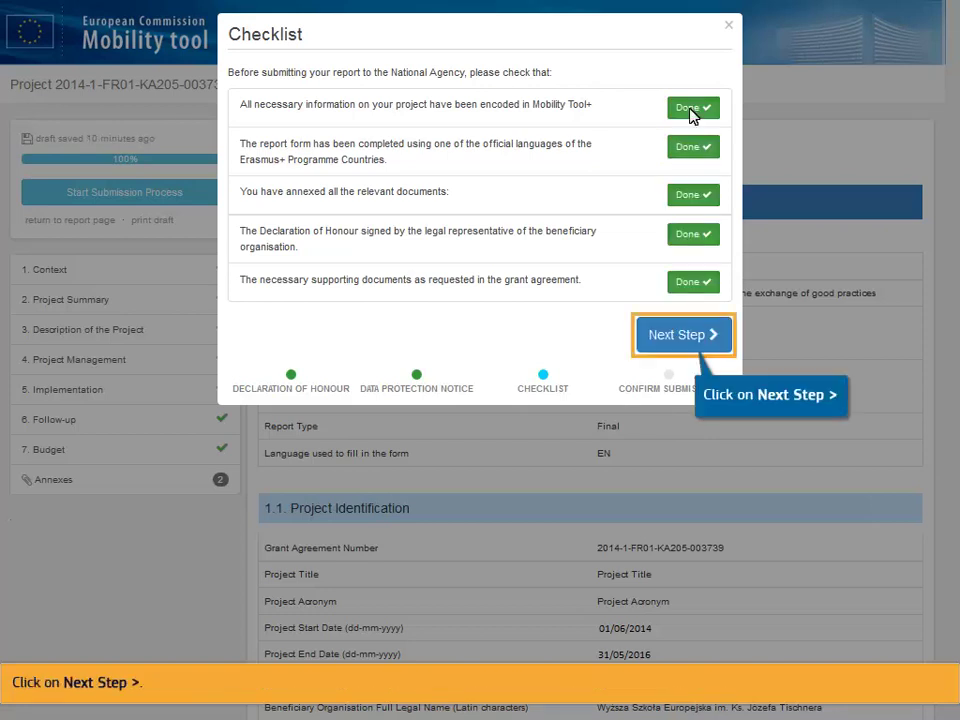
{"action": "left_click", "coordinate": [675, 336]}
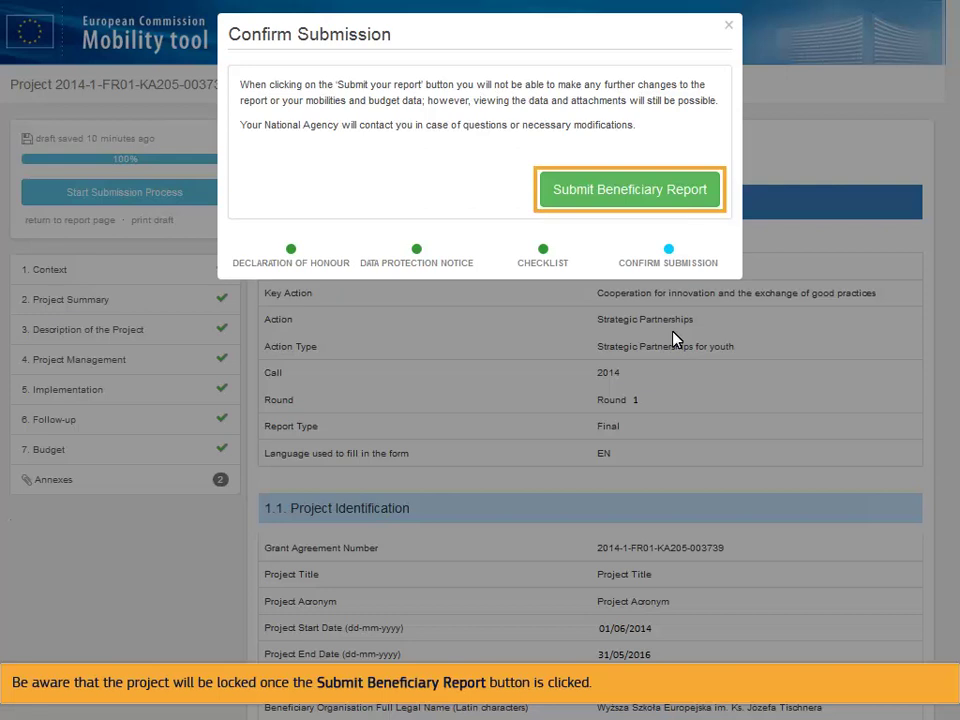
{"action": "left_click", "coordinate": [632, 189]}
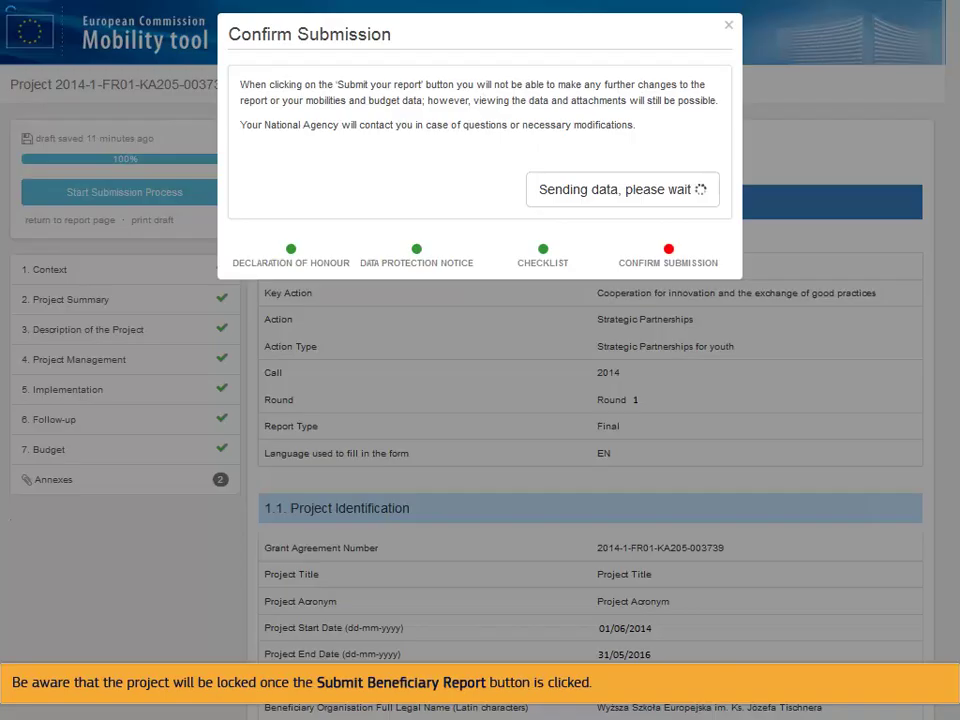